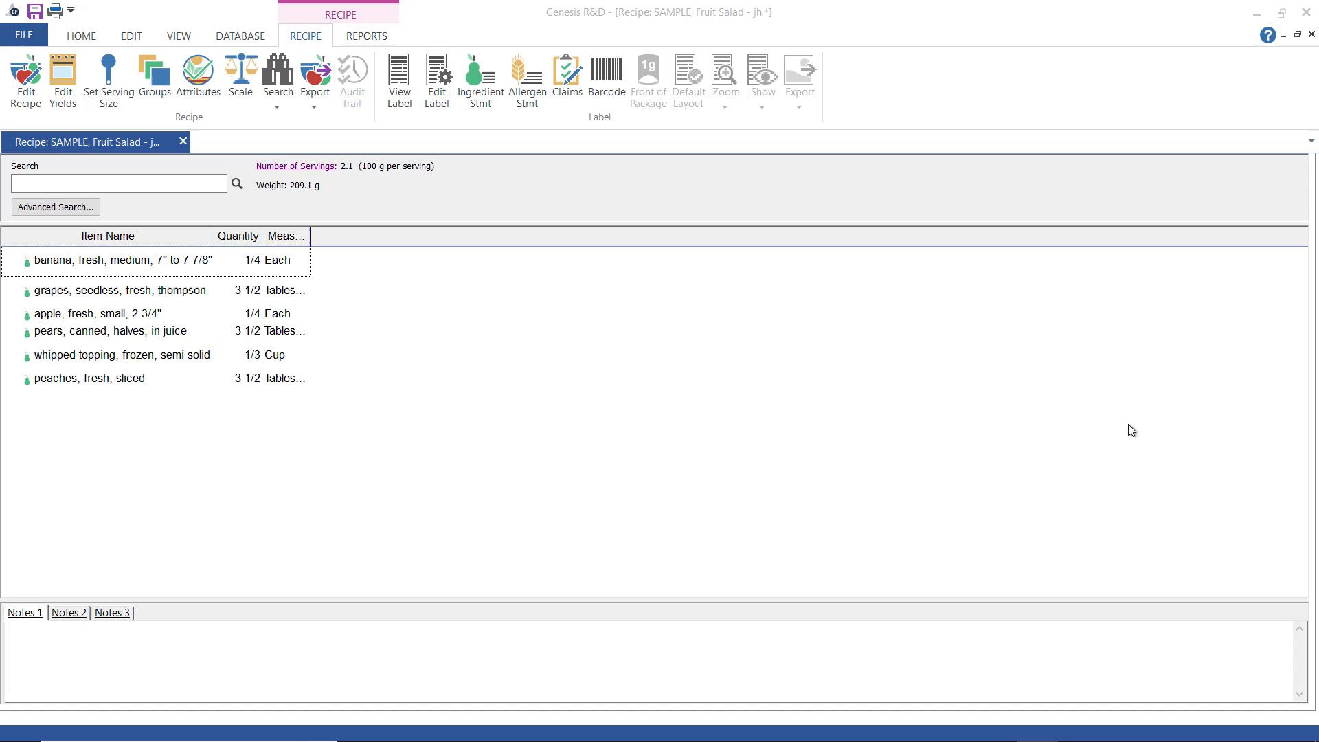
Display the SAMPLE Fruit Salad Nutrition Facts label and ingredient statement via View Label
click(406, 95)
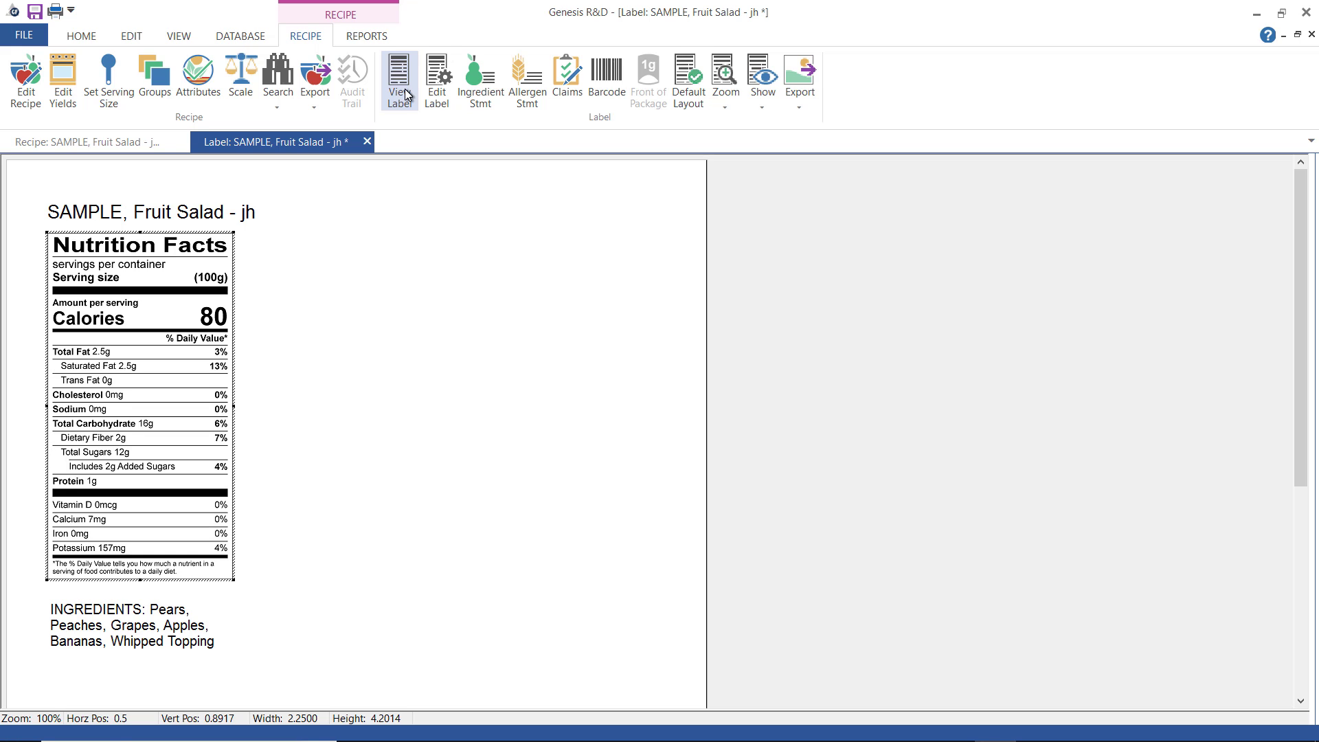
In Edit Label, set the English serving size to '1/2 cup' and servings per container to 2
click(442, 79)
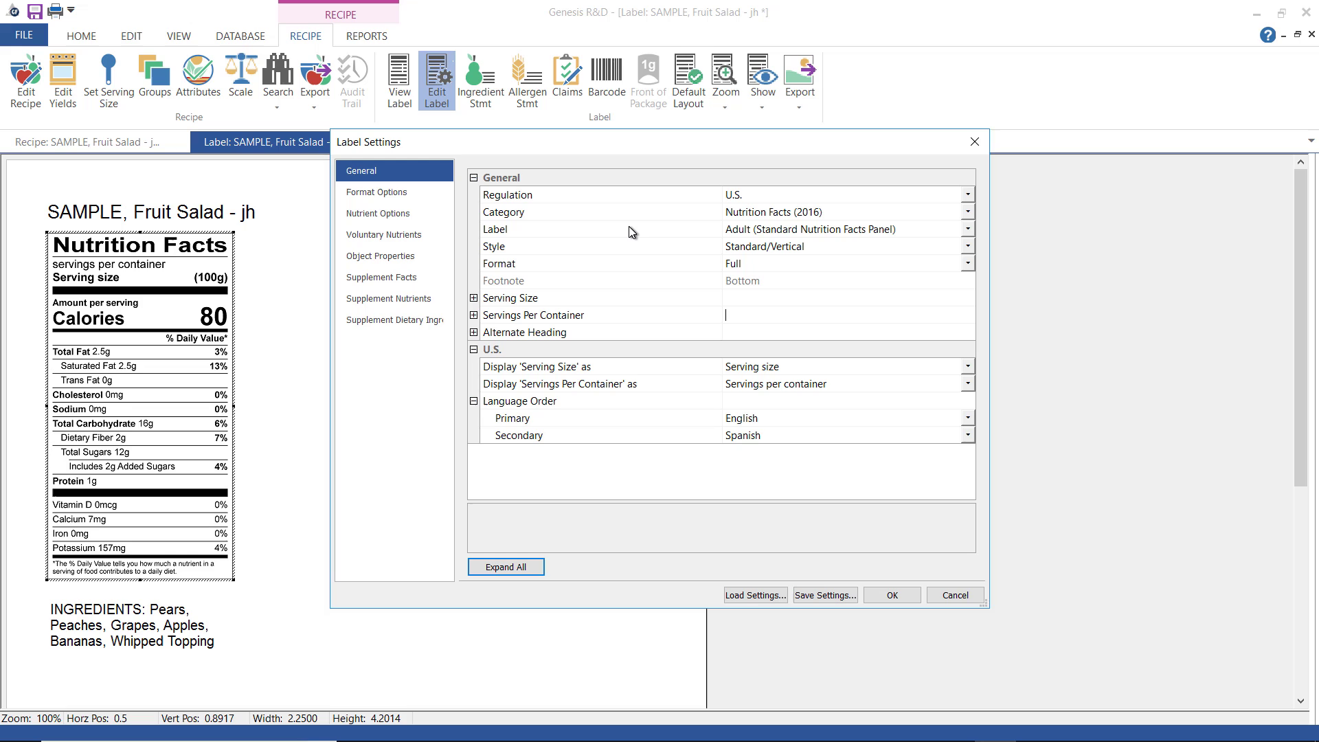
click(481, 298)
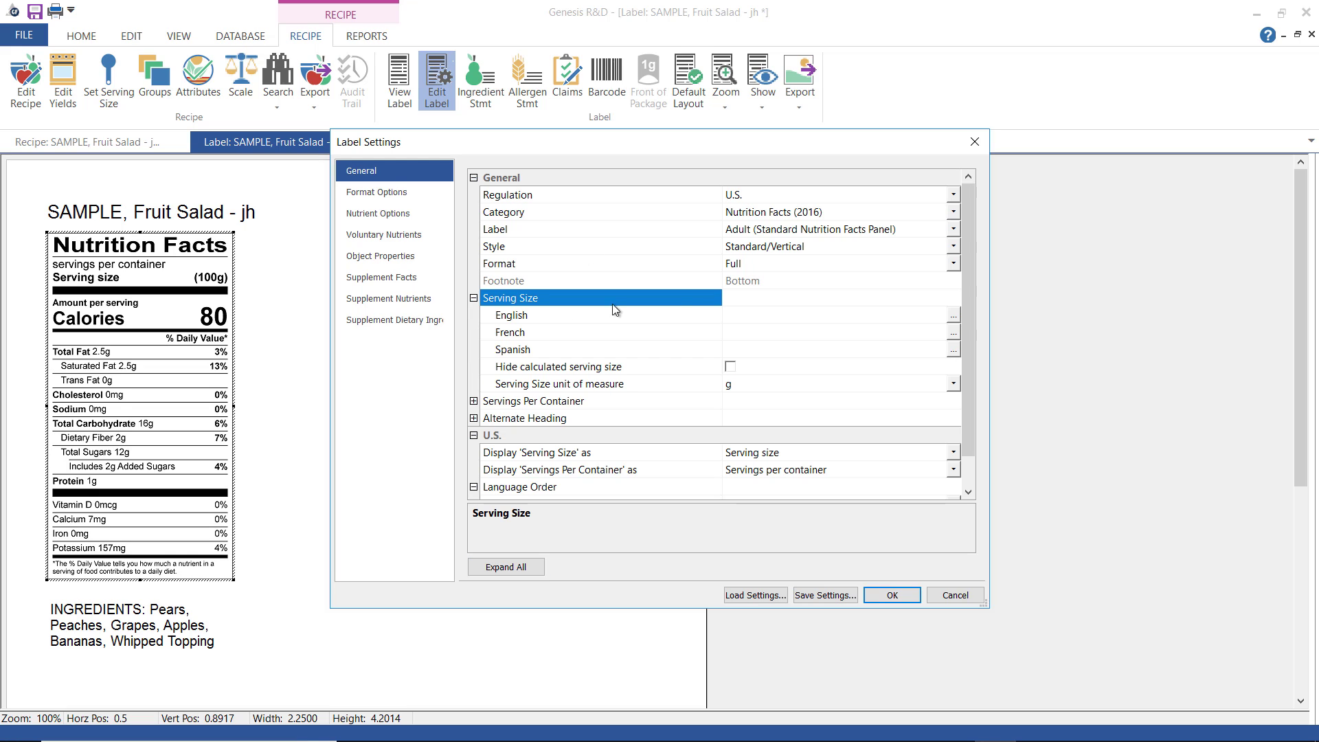
click(733, 316)
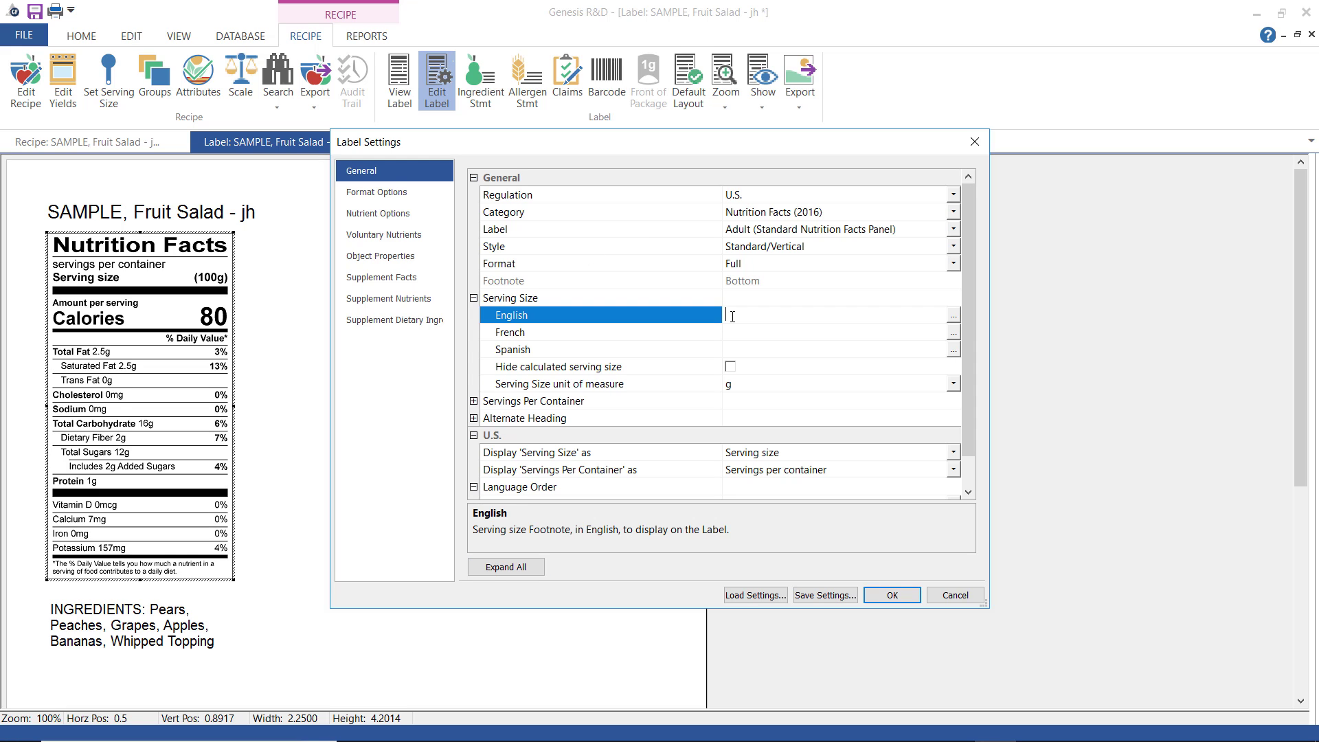
text(1/2 cup)
click(475, 402)
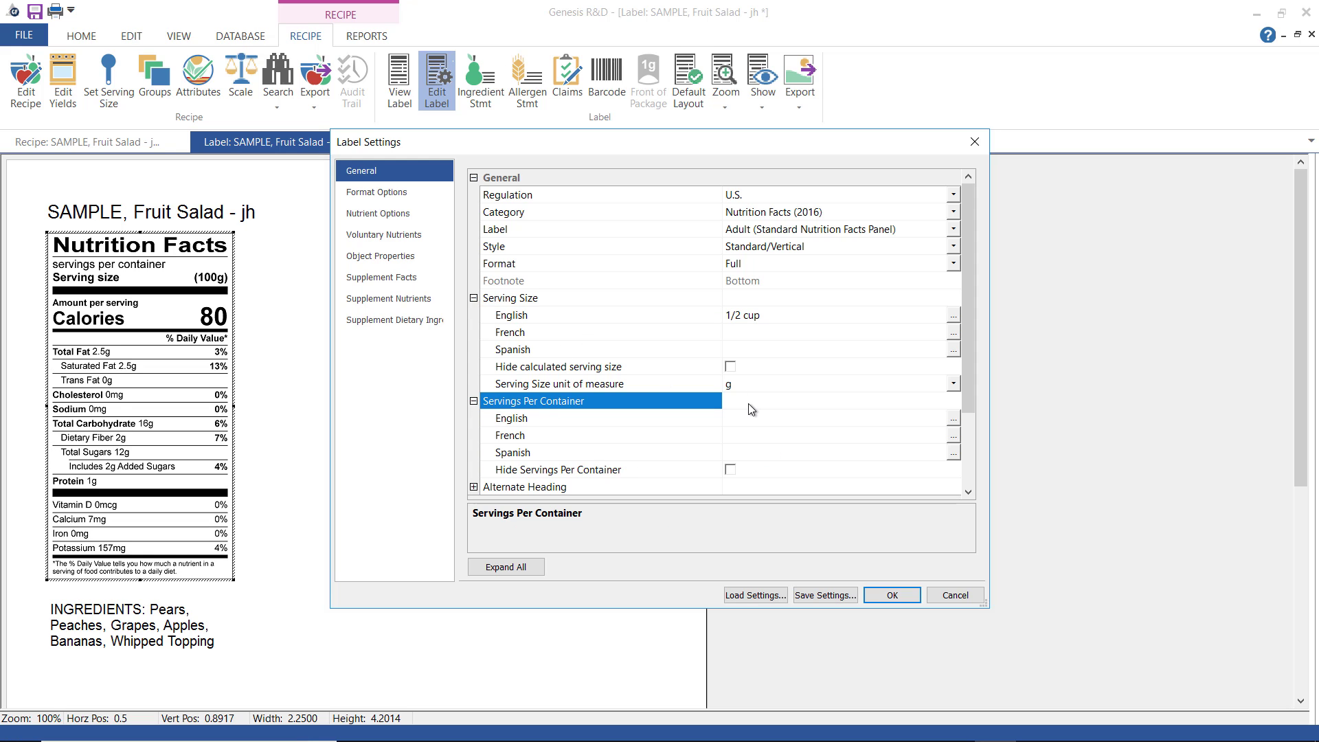
click(749, 420)
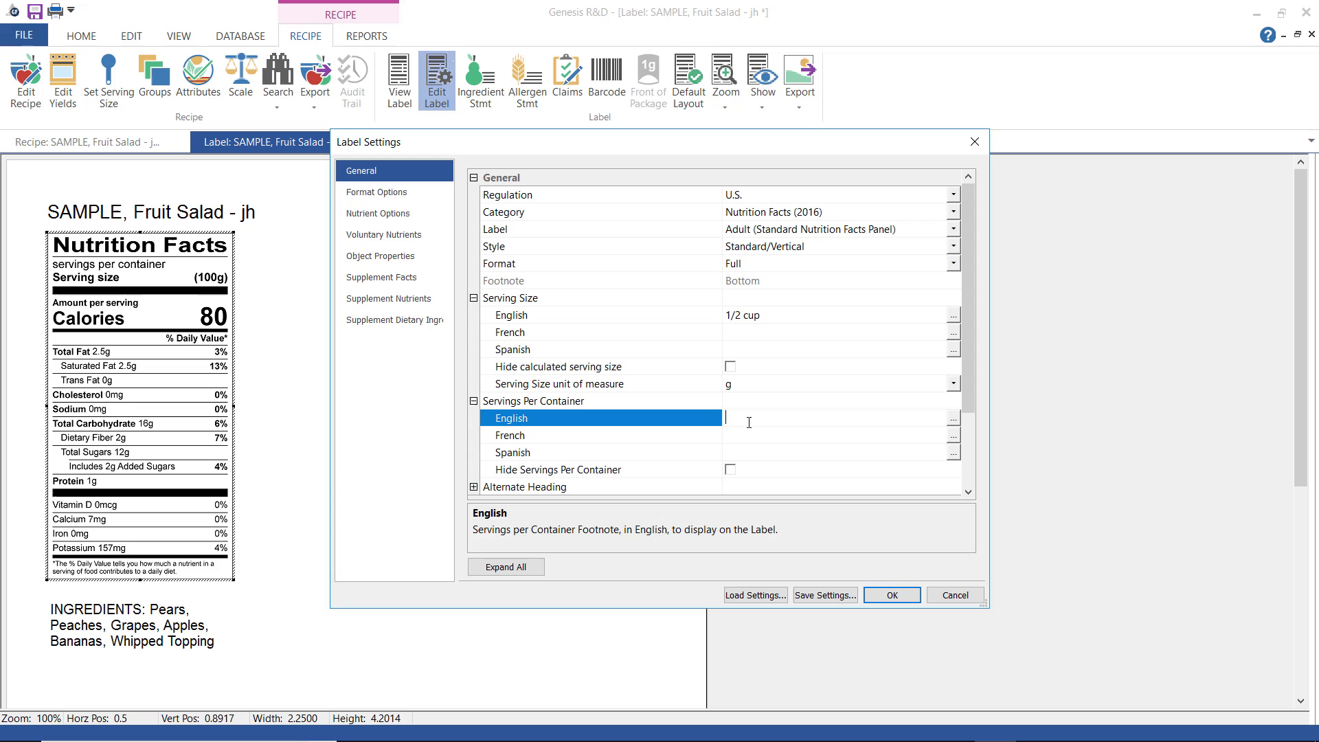
text(2)
click(892, 595)
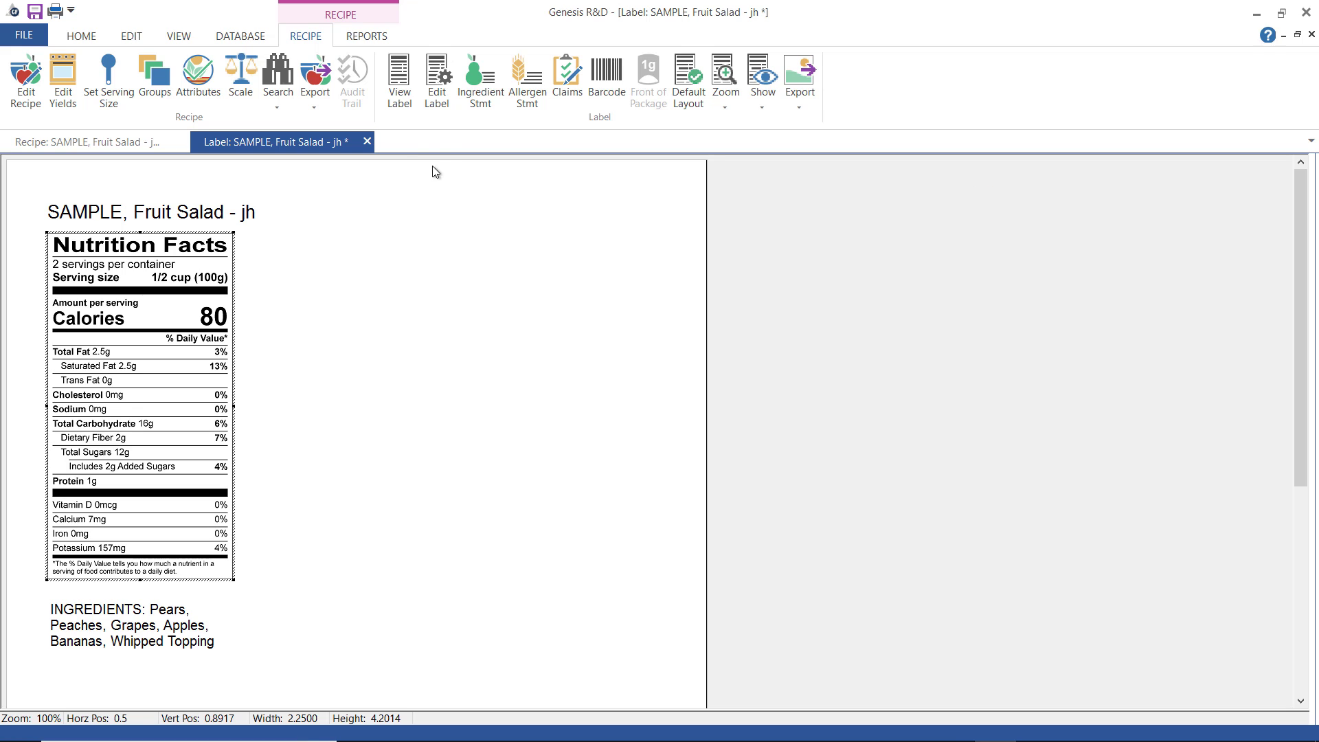
Reopen label settings, confirm U.S. regulation and Nutrition Facts (2016) category, and view Format Options
click(433, 100)
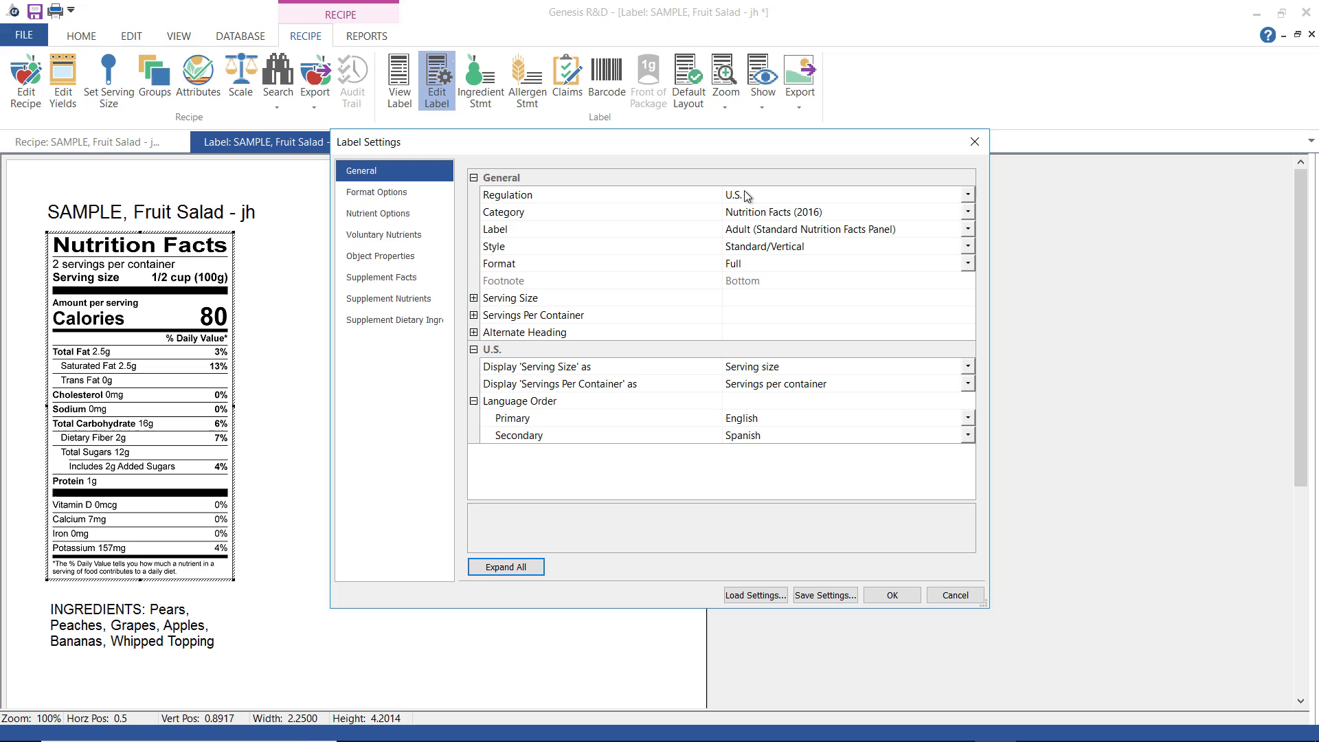
click(967, 193)
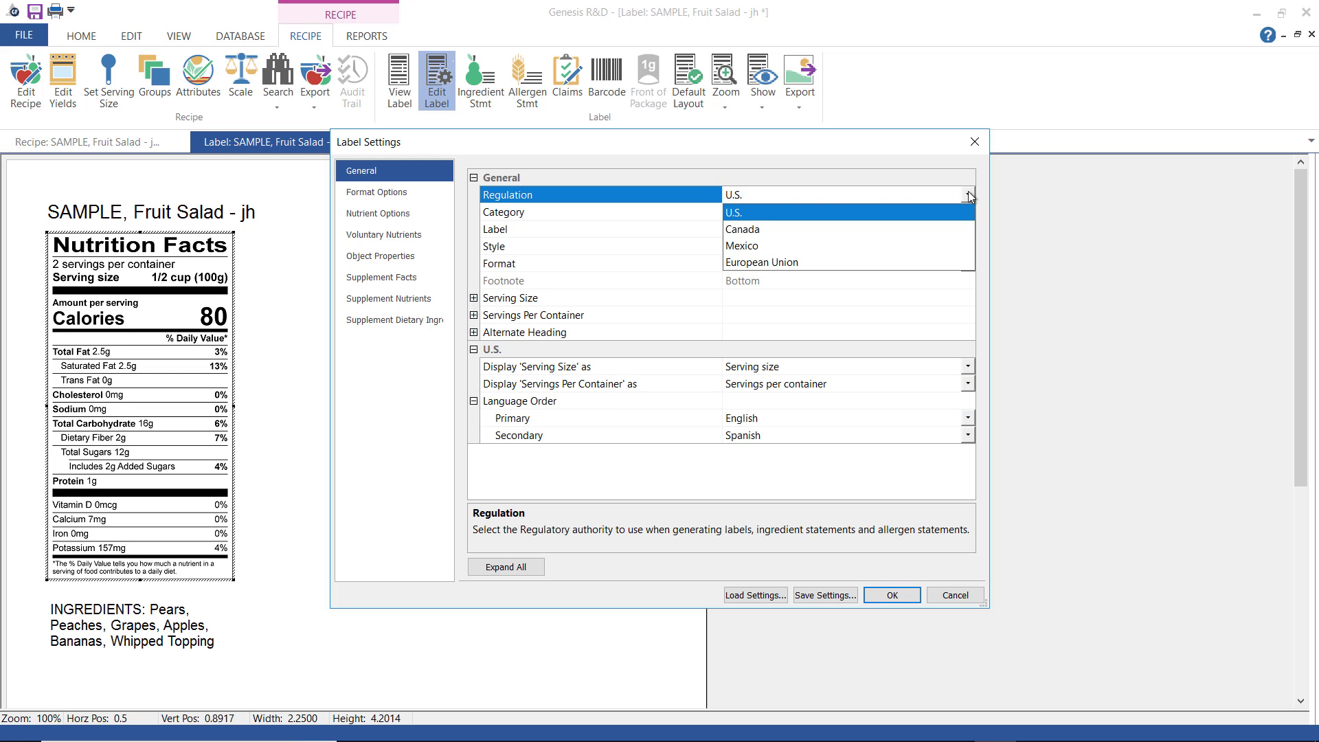
click(967, 193)
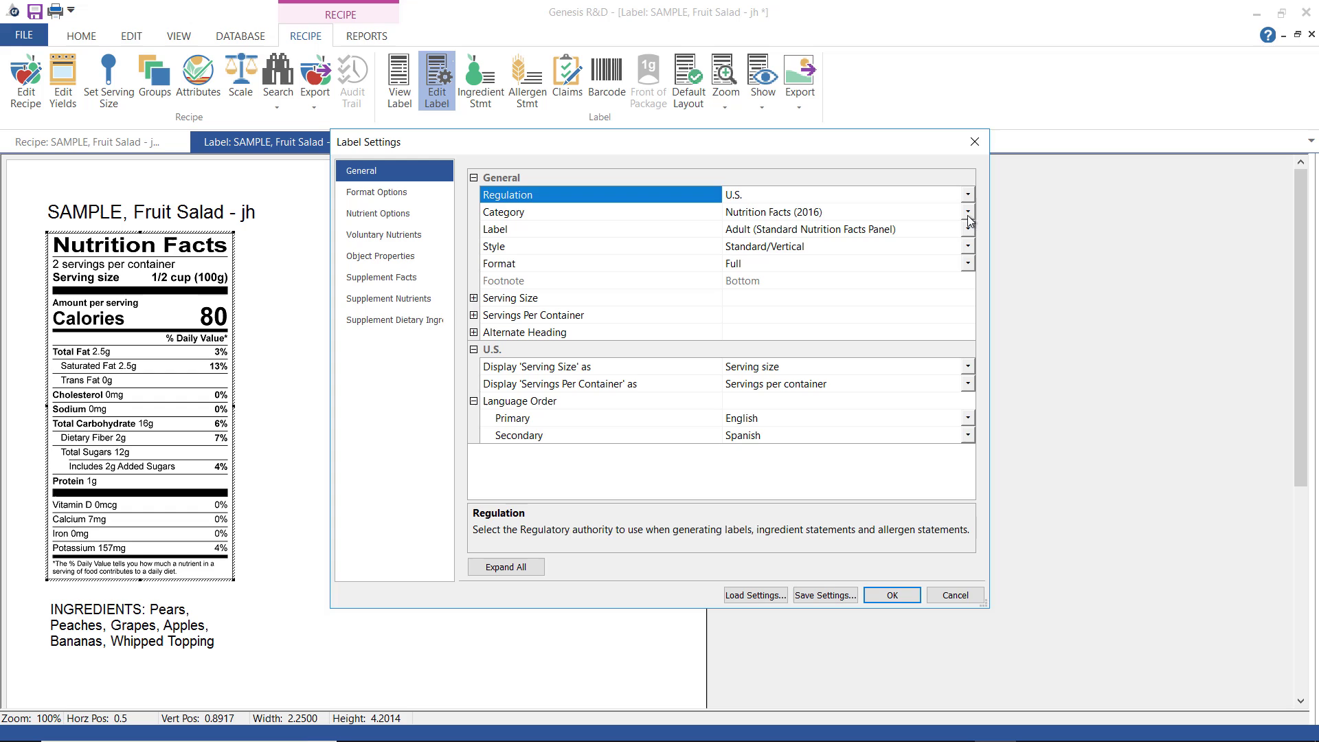
click(968, 214)
click(968, 216)
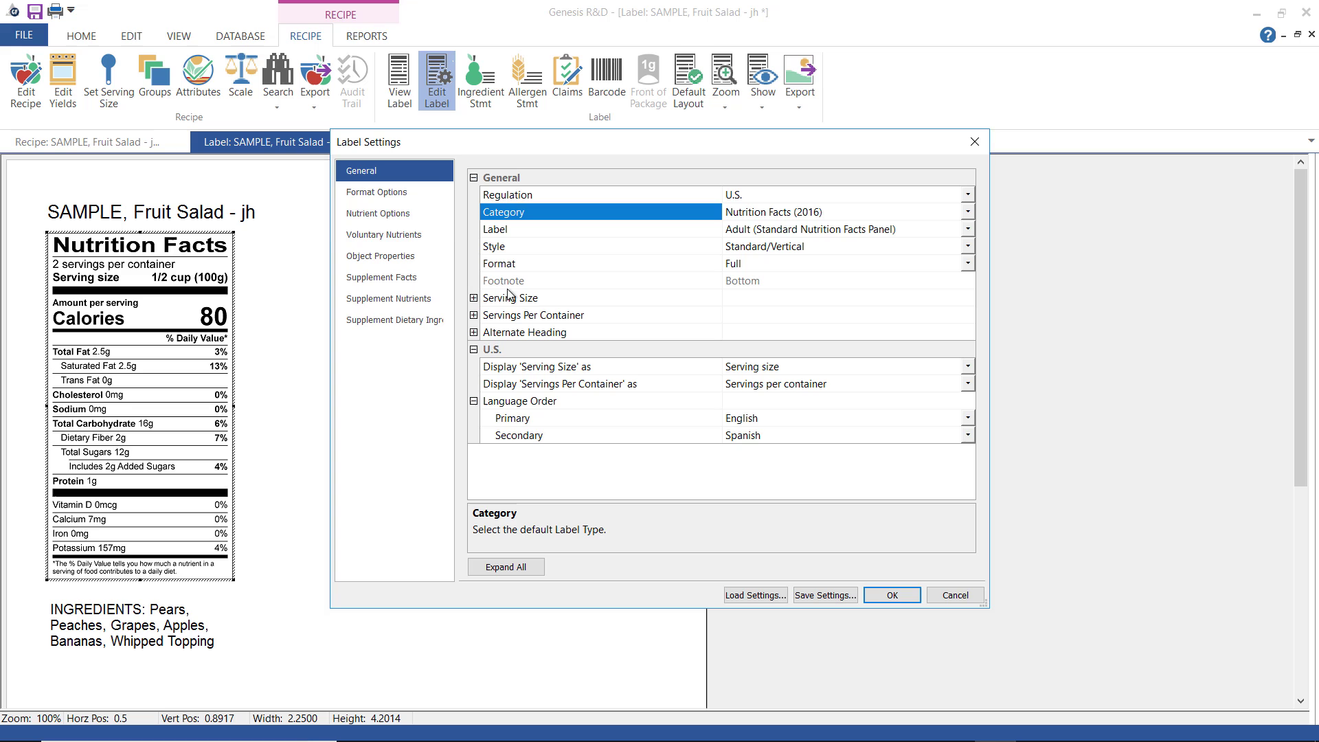
click(396, 197)
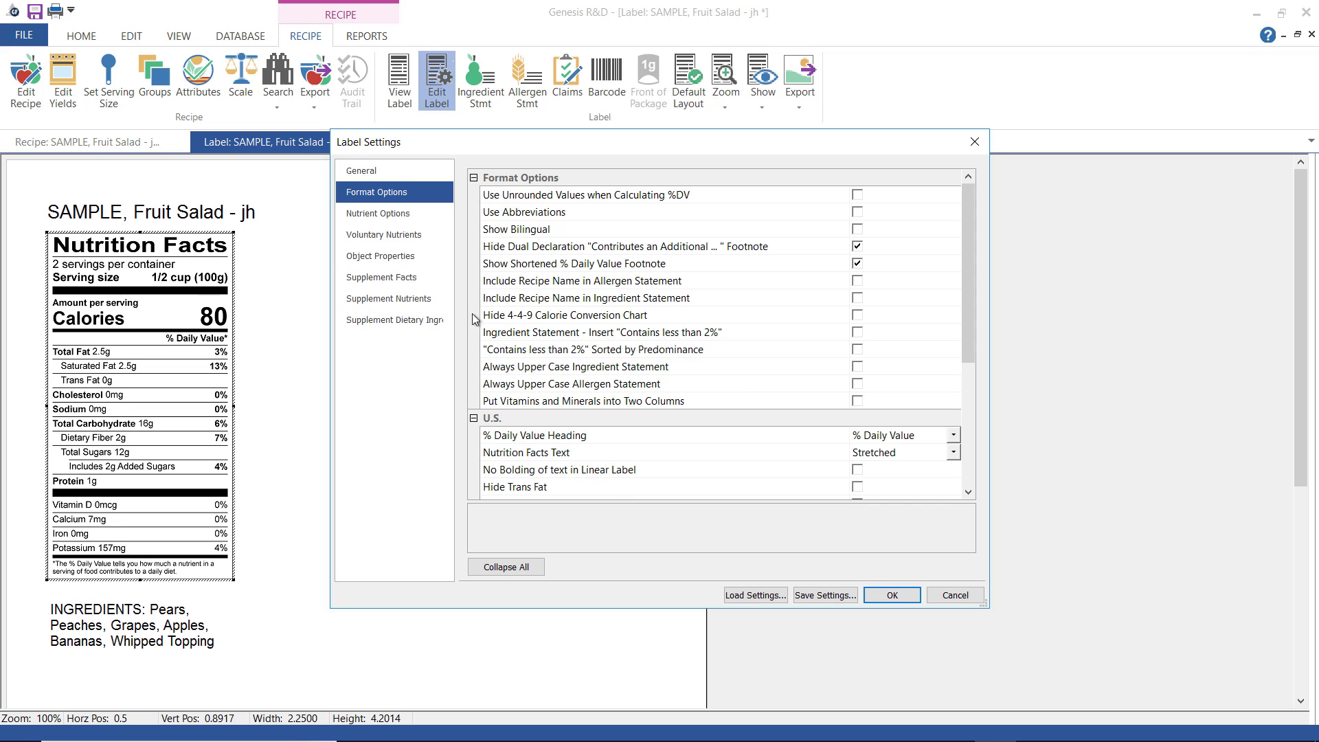
Review the Carbohydrates nutrient options and the under-1-gram rounding choices, leaving them unchanged
click(404, 215)
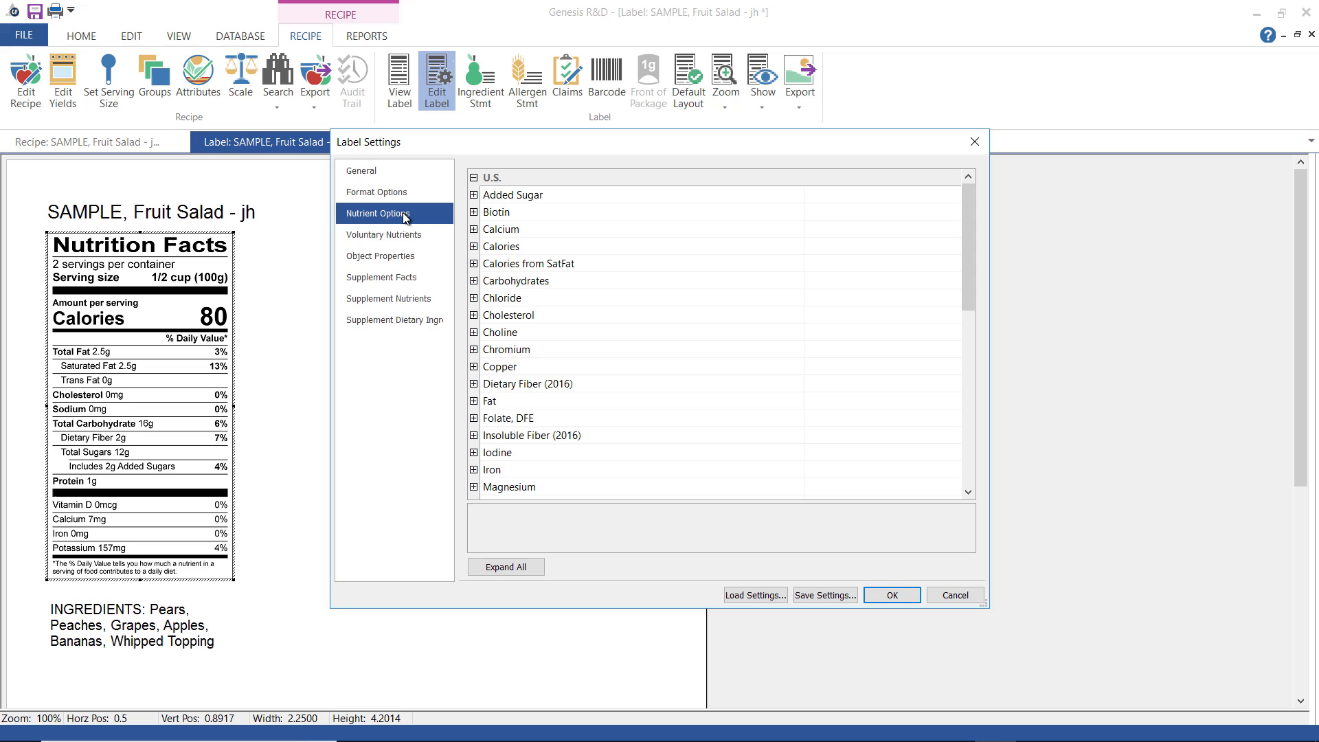
click(474, 282)
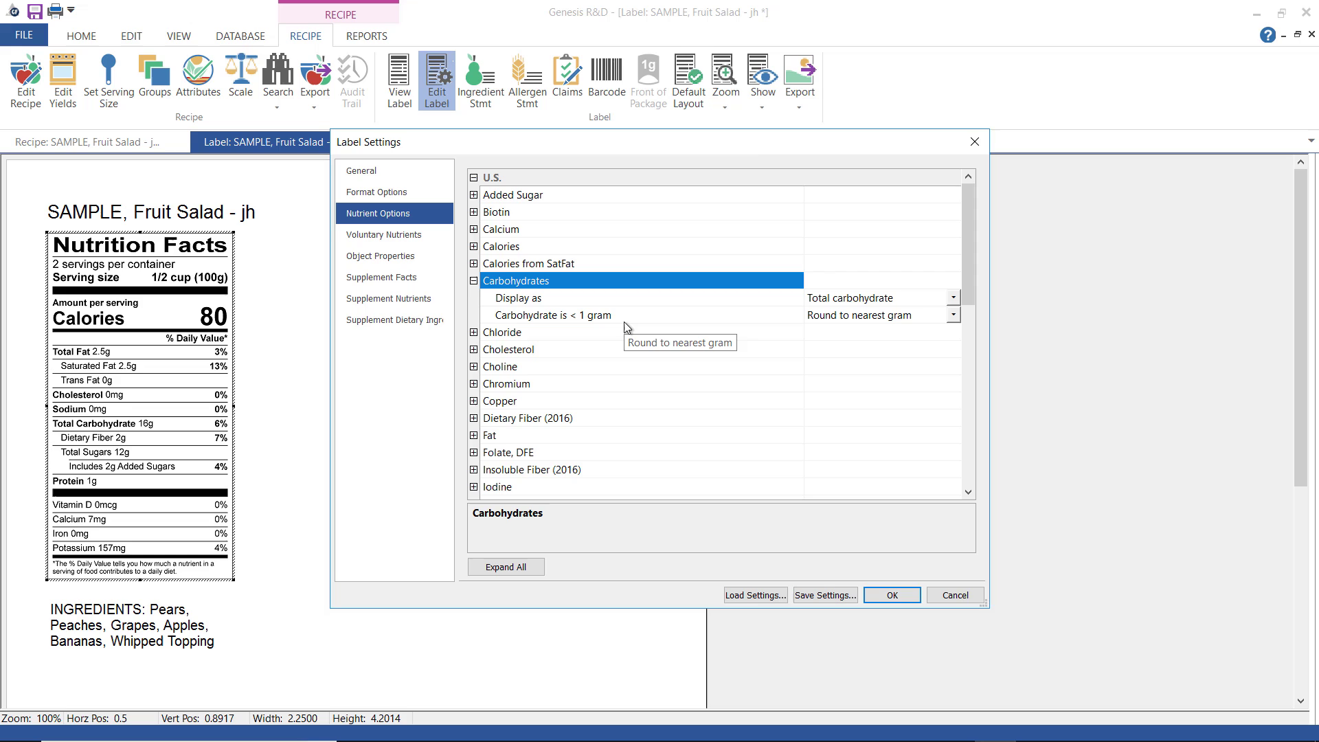
click(954, 316)
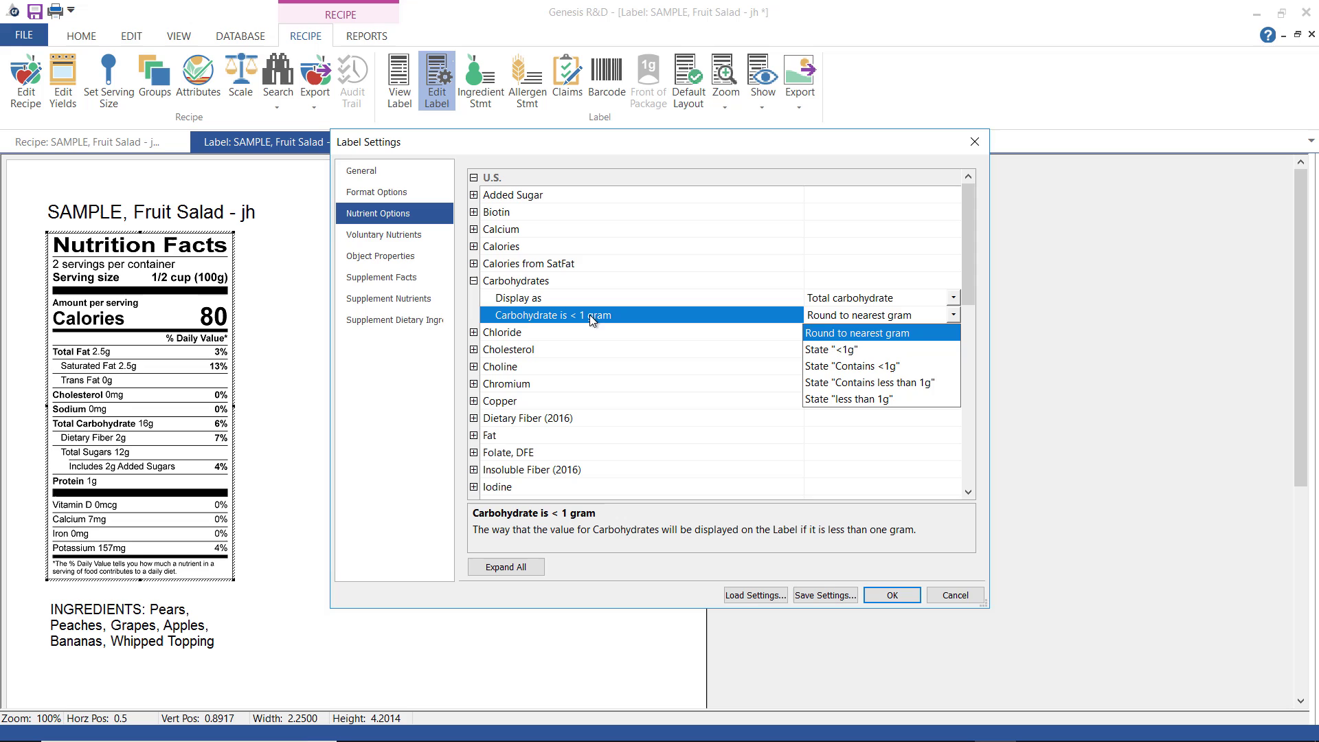
click(407, 241)
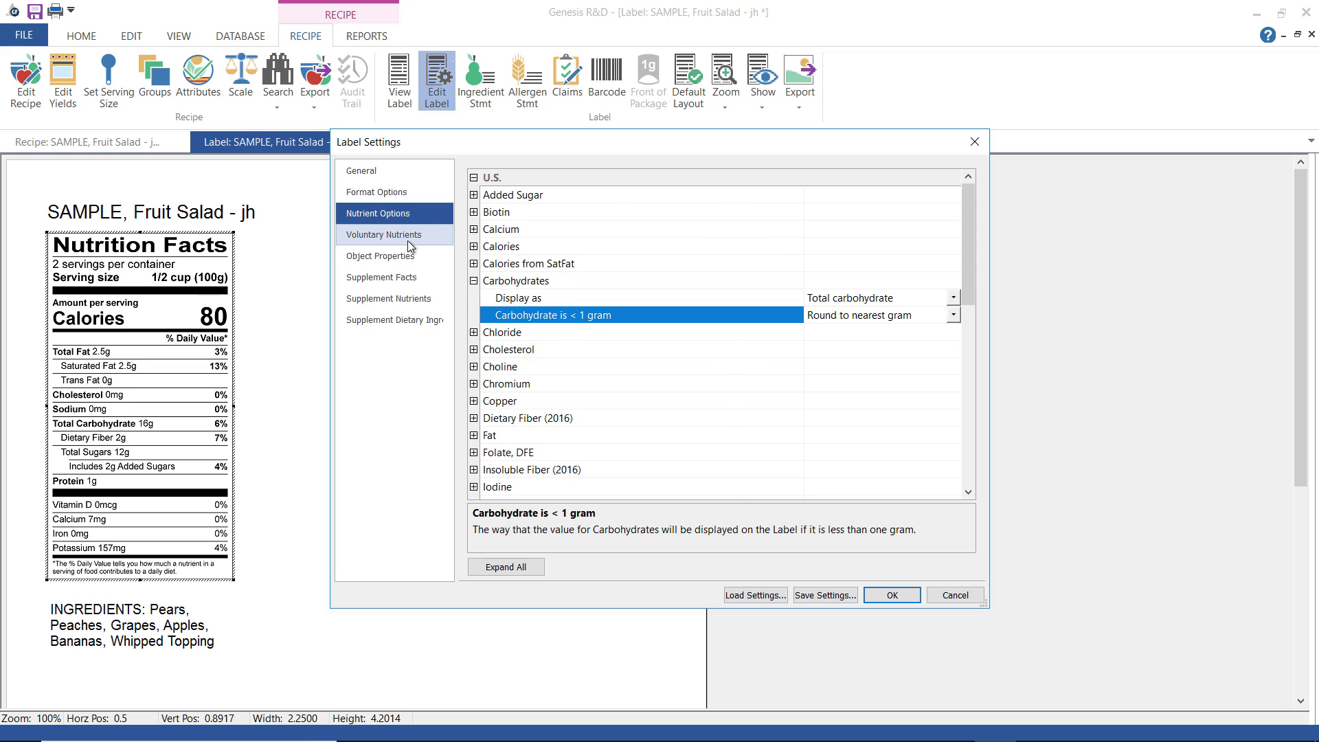
Look over the Voluntary Nutrients list, then show the label Object Properties for title, allergens and barcode
click(408, 237)
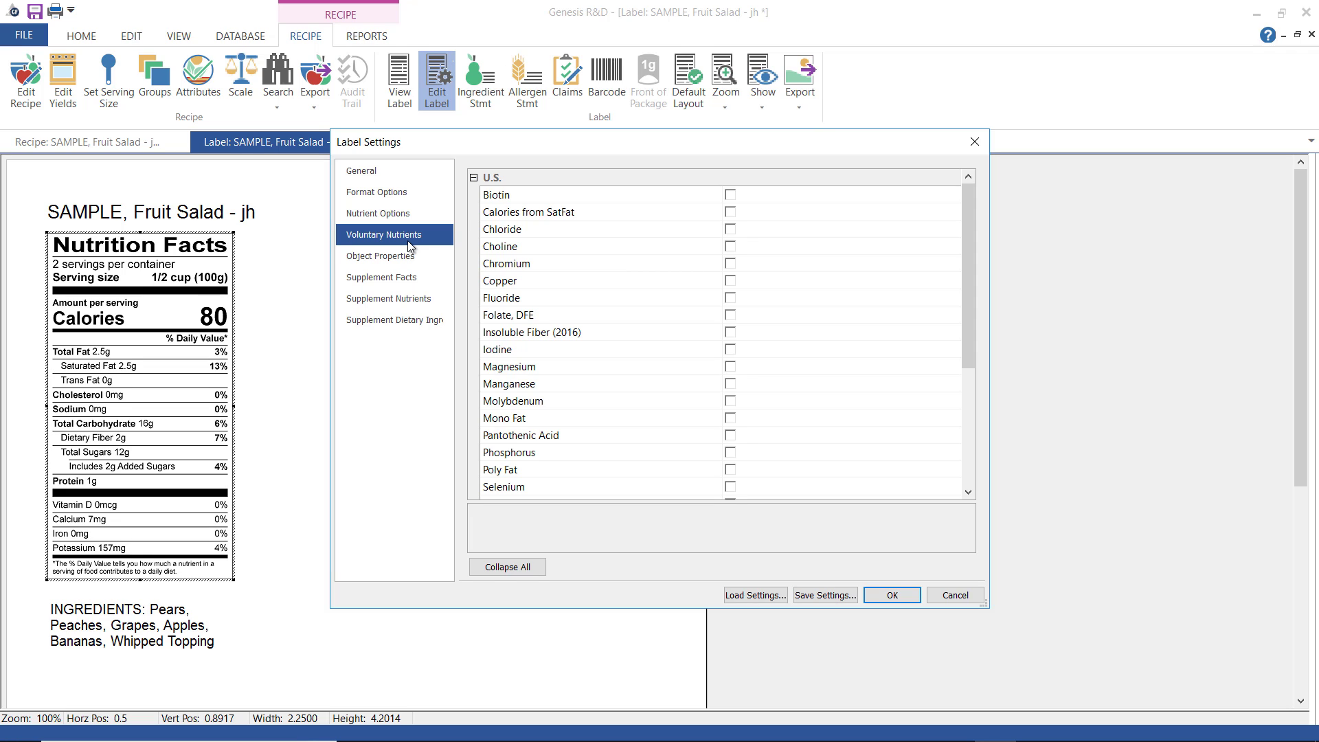
key(Tab)
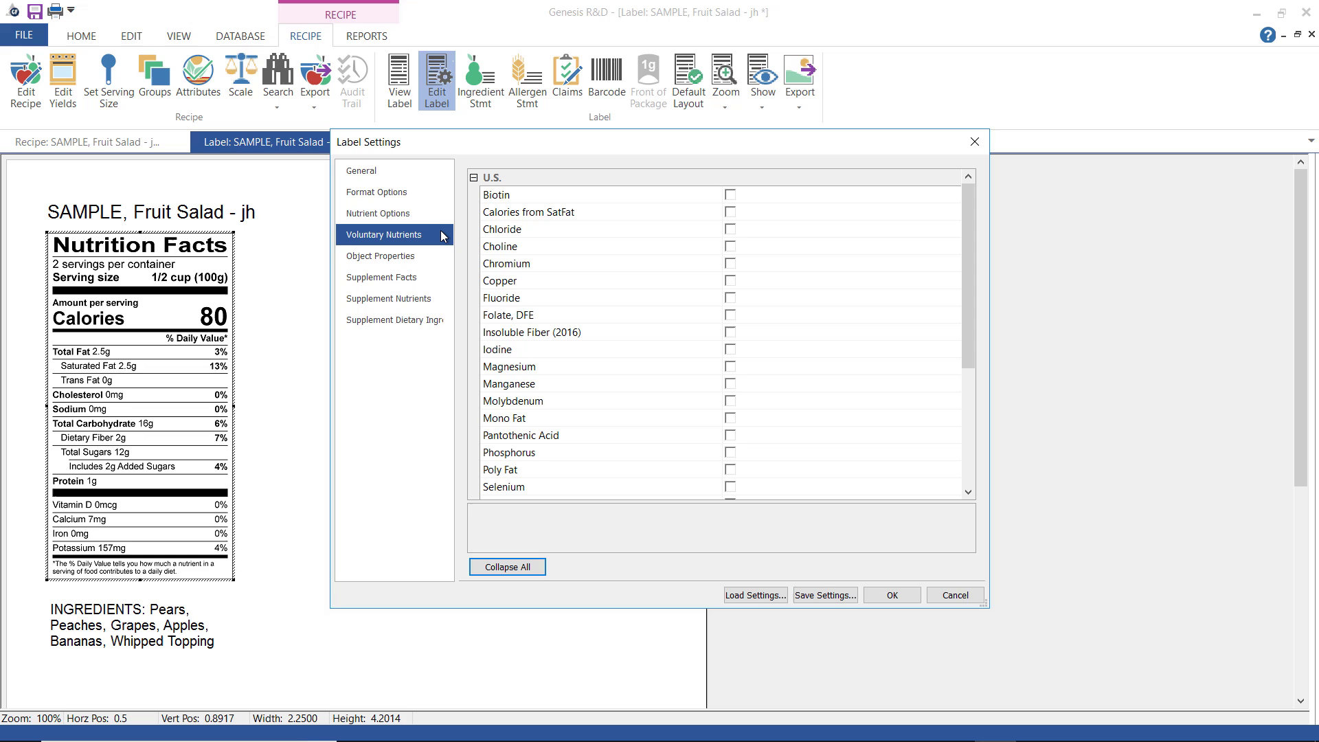
click(418, 257)
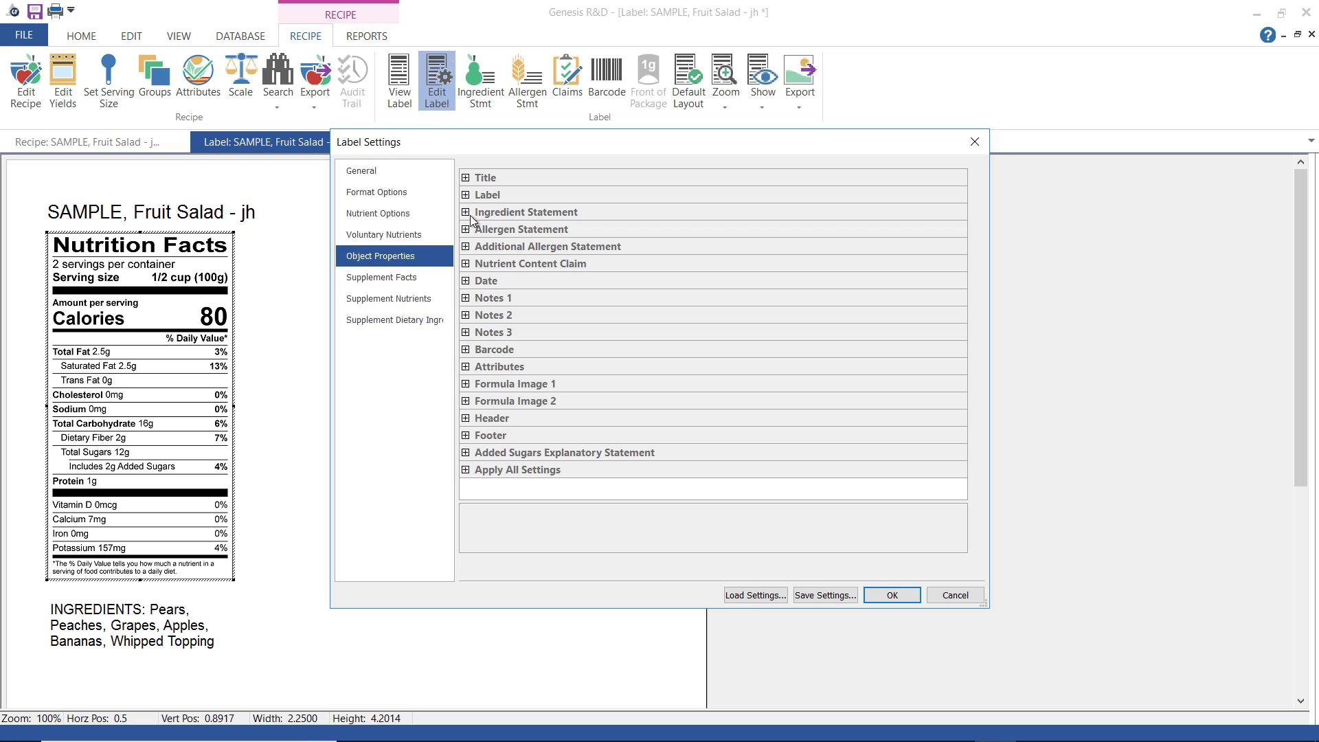
Check the Title font, keeping Arial 12pt, then view the Supplement Facts settings
click(466, 177)
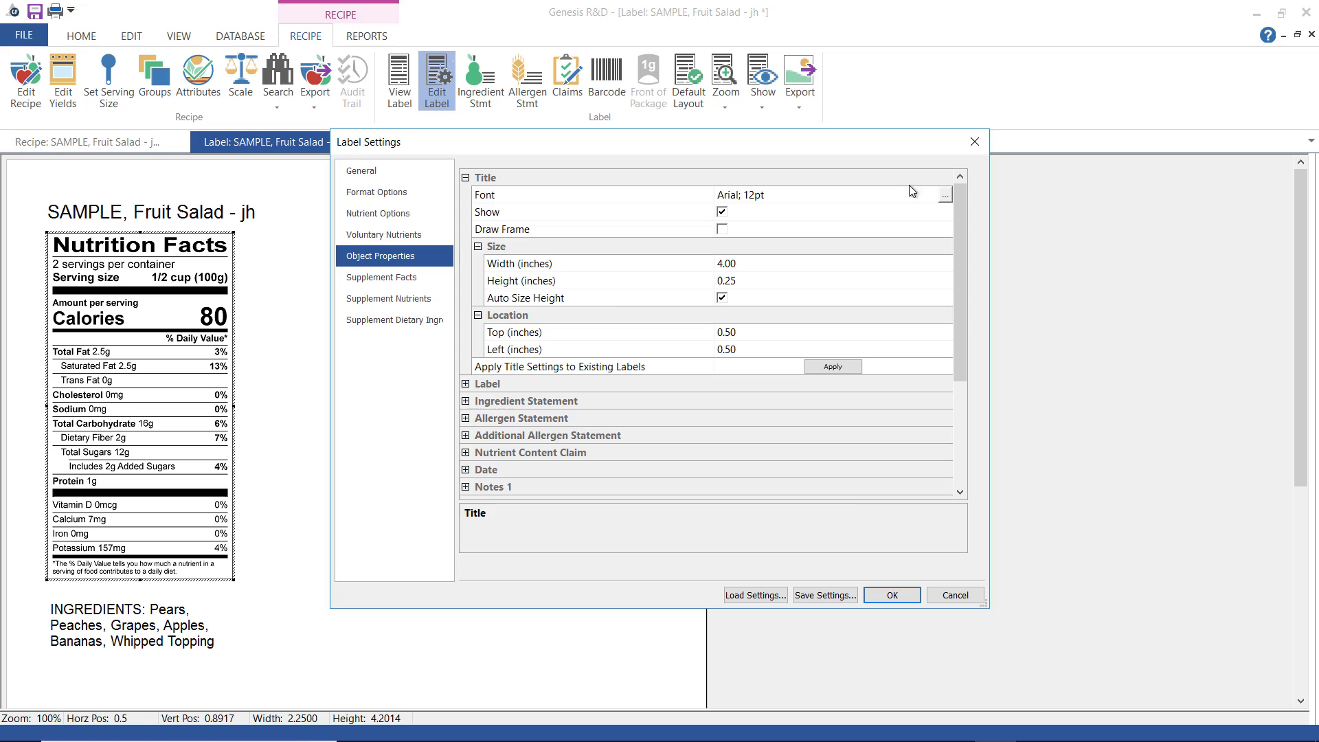
click(945, 196)
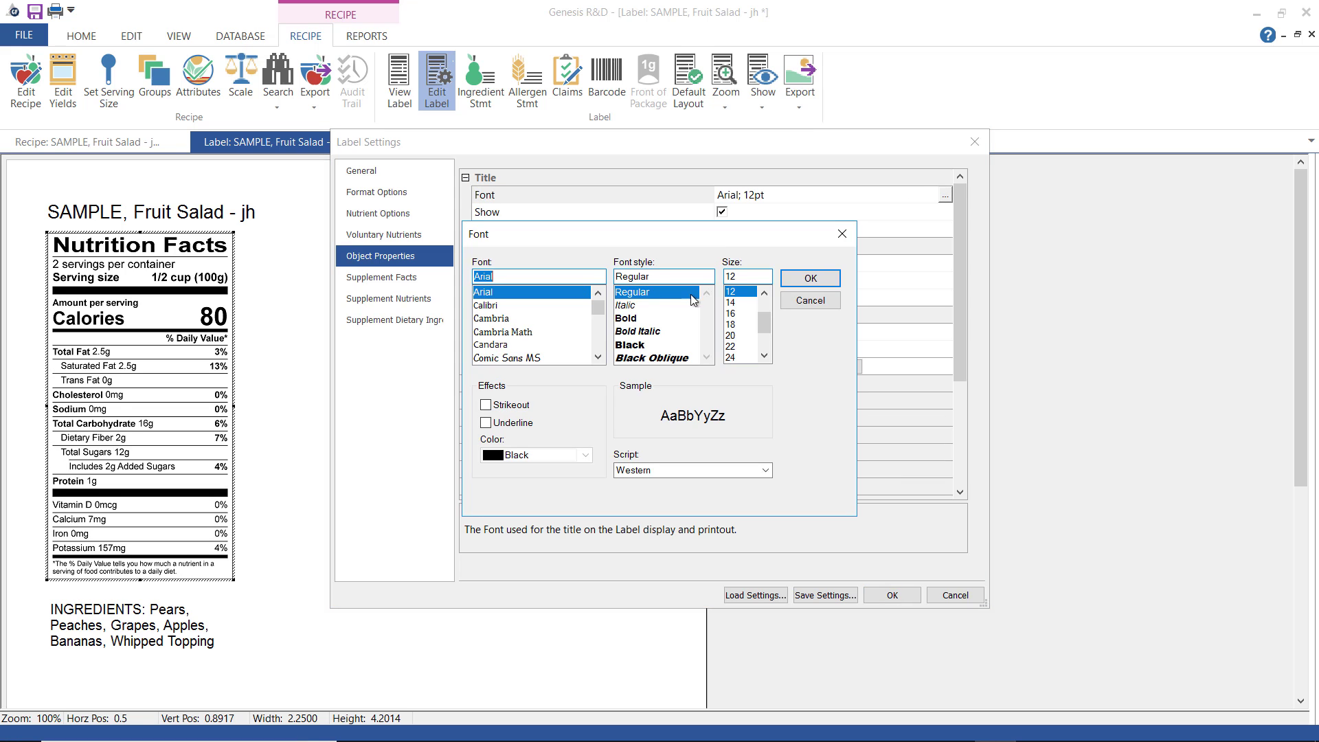
click(810, 278)
click(389, 278)
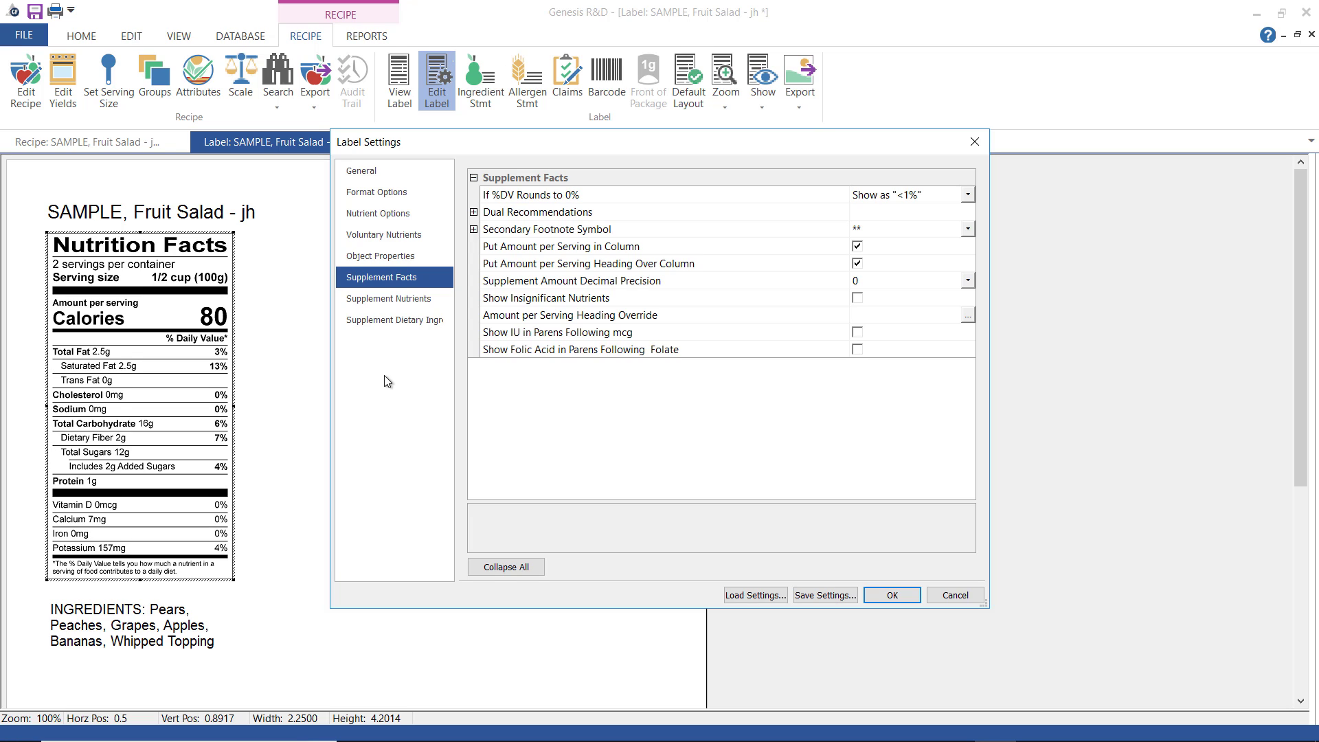
Glance at Supplement Nutrients and the empty Supplement Dietary Ingredients list, then cancel Label Settings
click(378, 299)
click(371, 320)
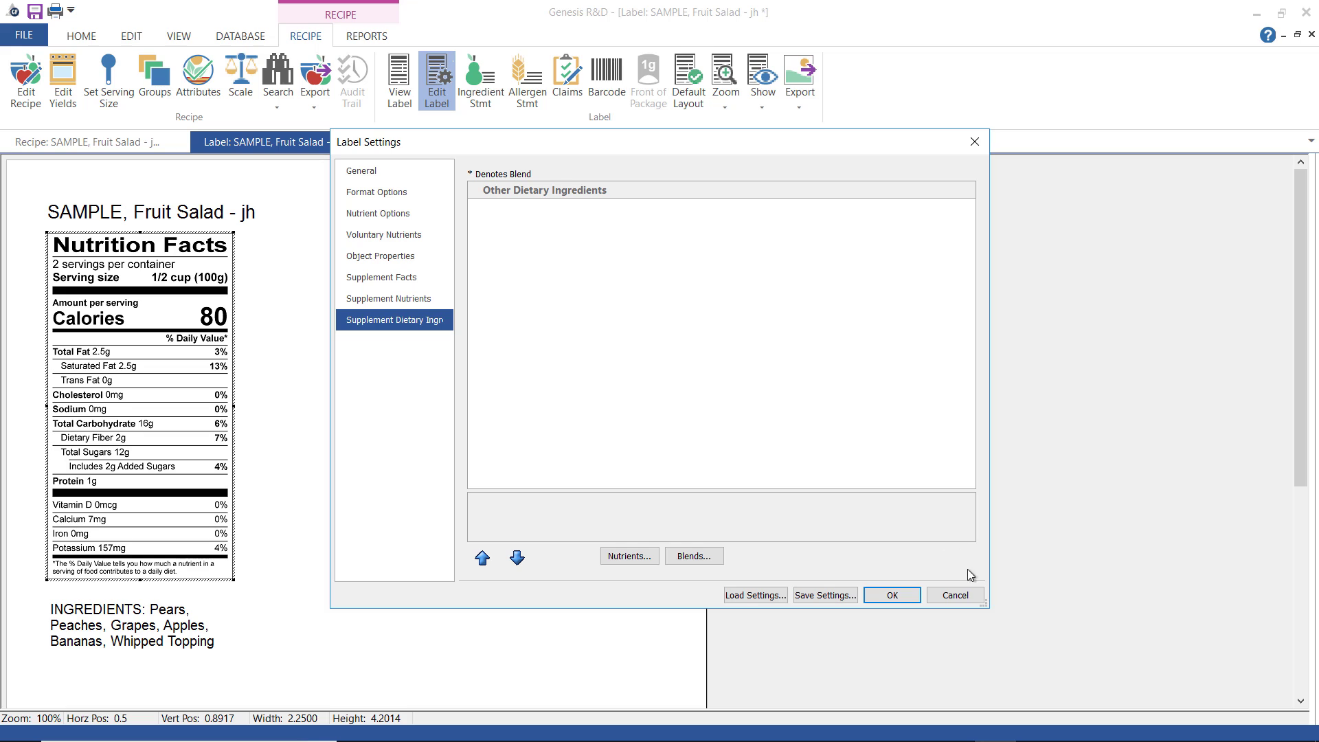
click(955, 595)
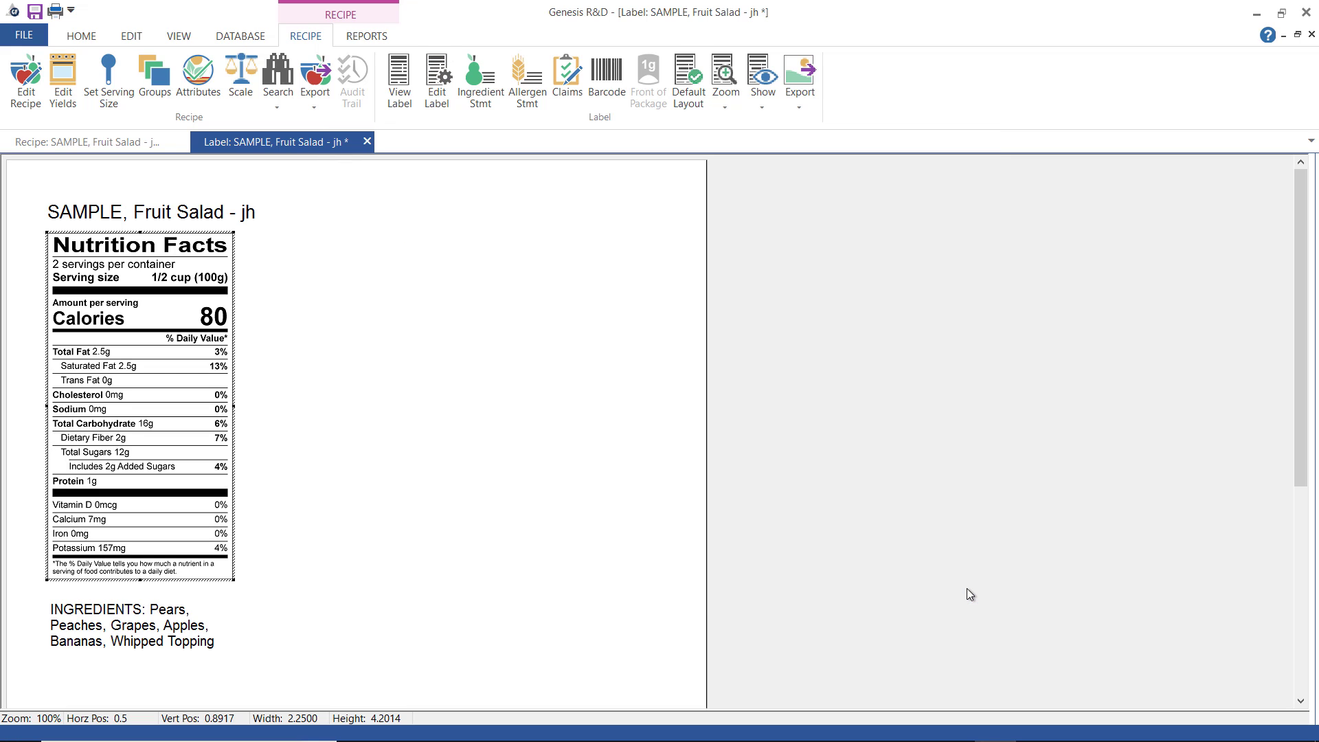